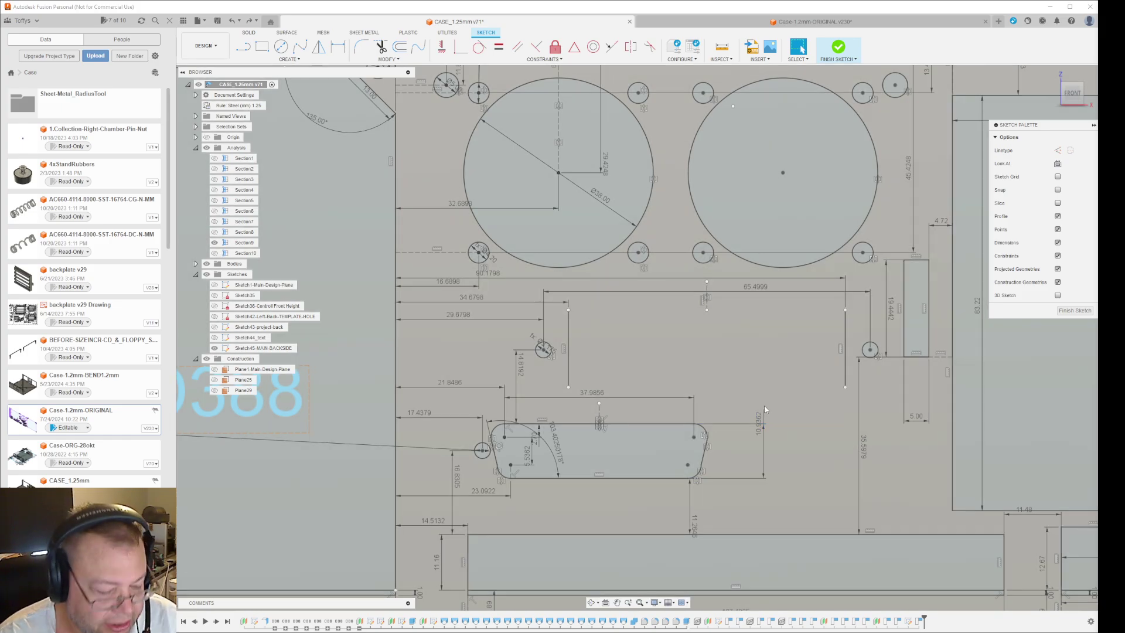
# Draw top and bottom lines joining the four white endpoints
pyautogui.click(655, 350)
pyautogui.press('Escape')
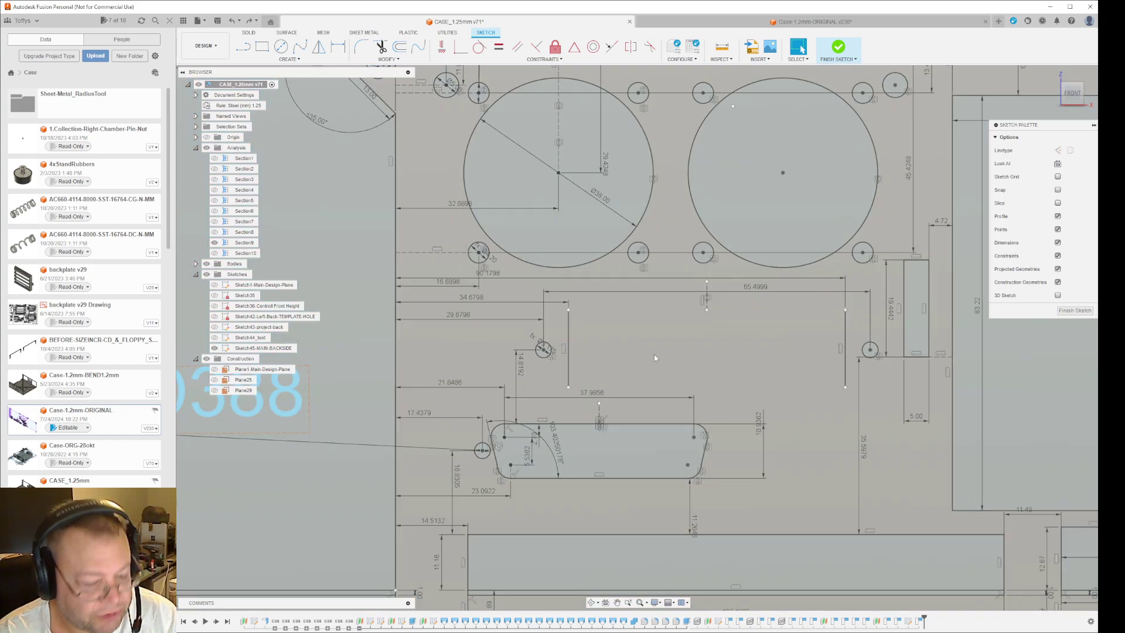
pyautogui.press('l')
pyautogui.click(569, 309)
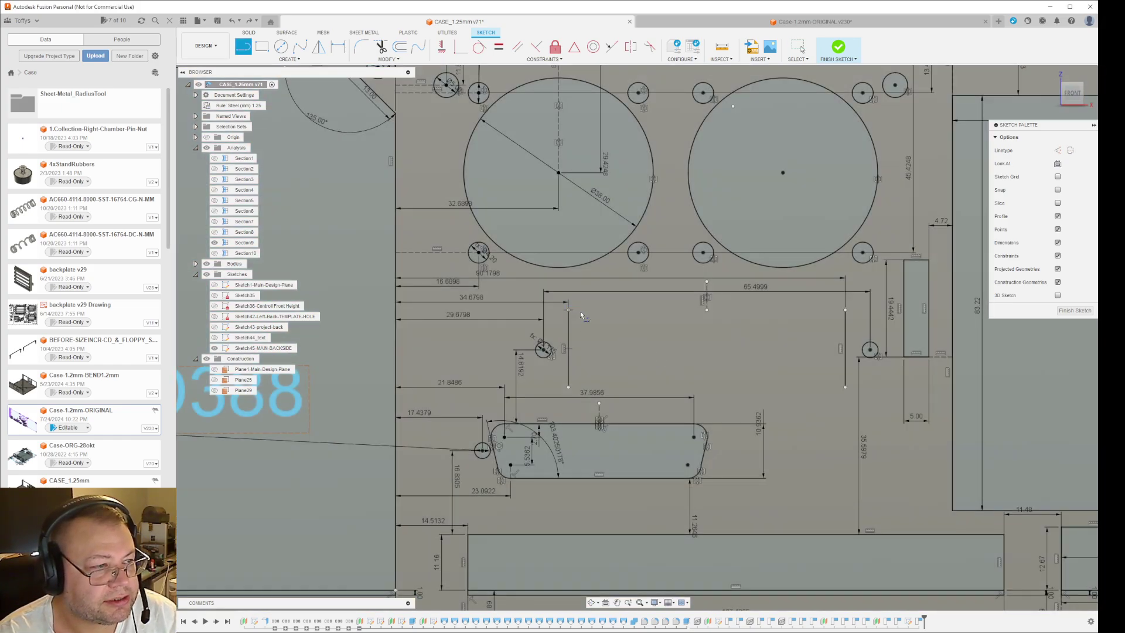
pyautogui.click(845, 309)
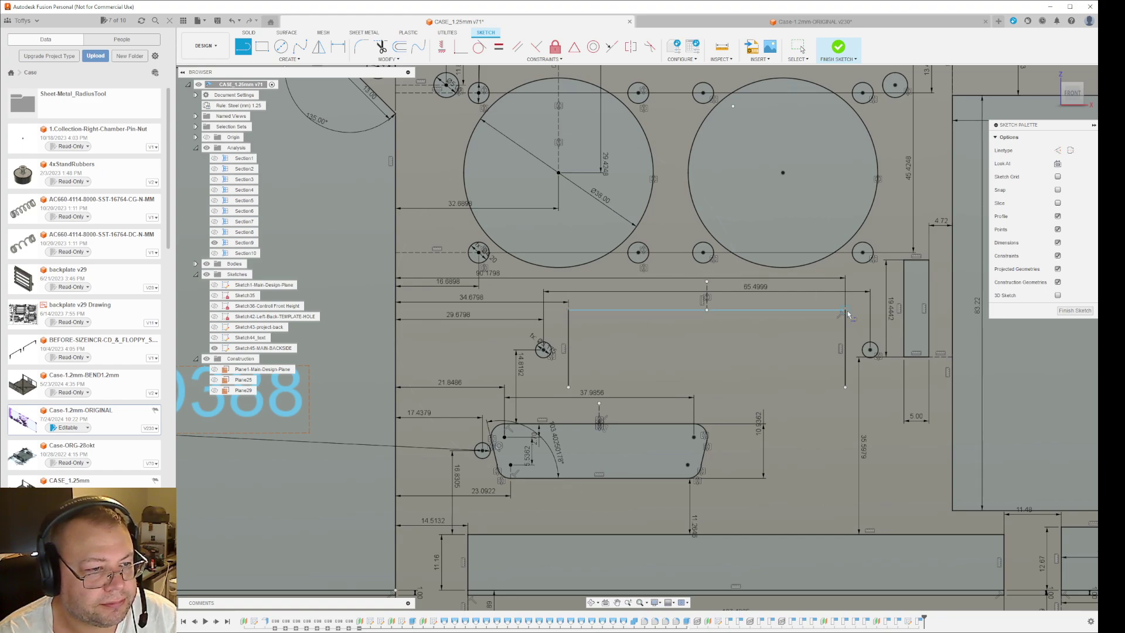
pyautogui.click(568, 387)
pyautogui.click(845, 387)
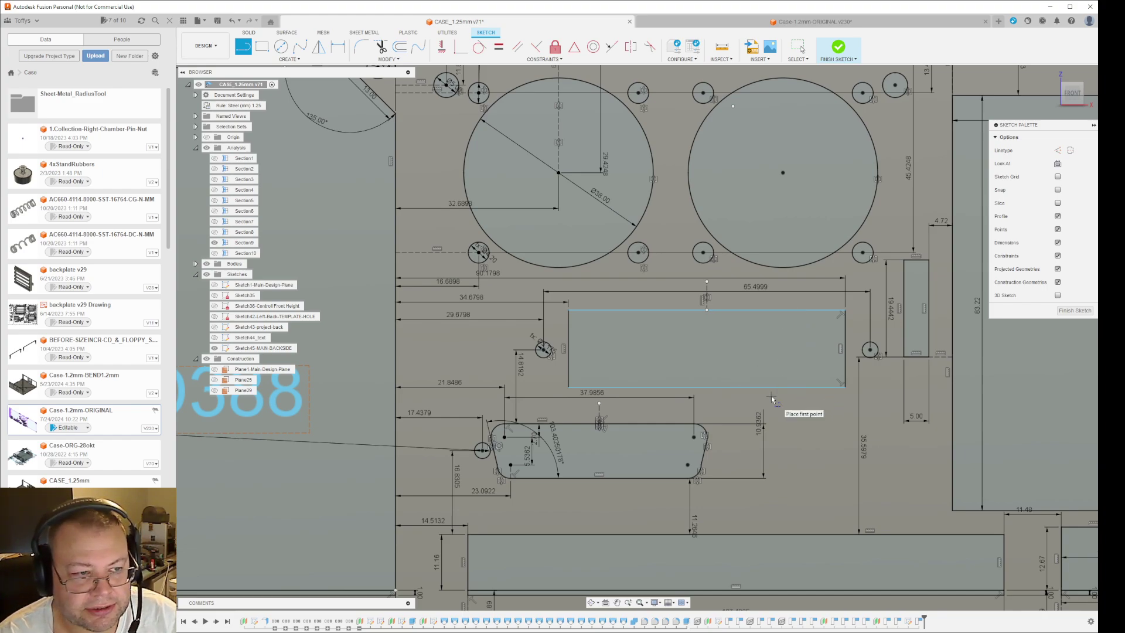
pyautogui.press('Escape')
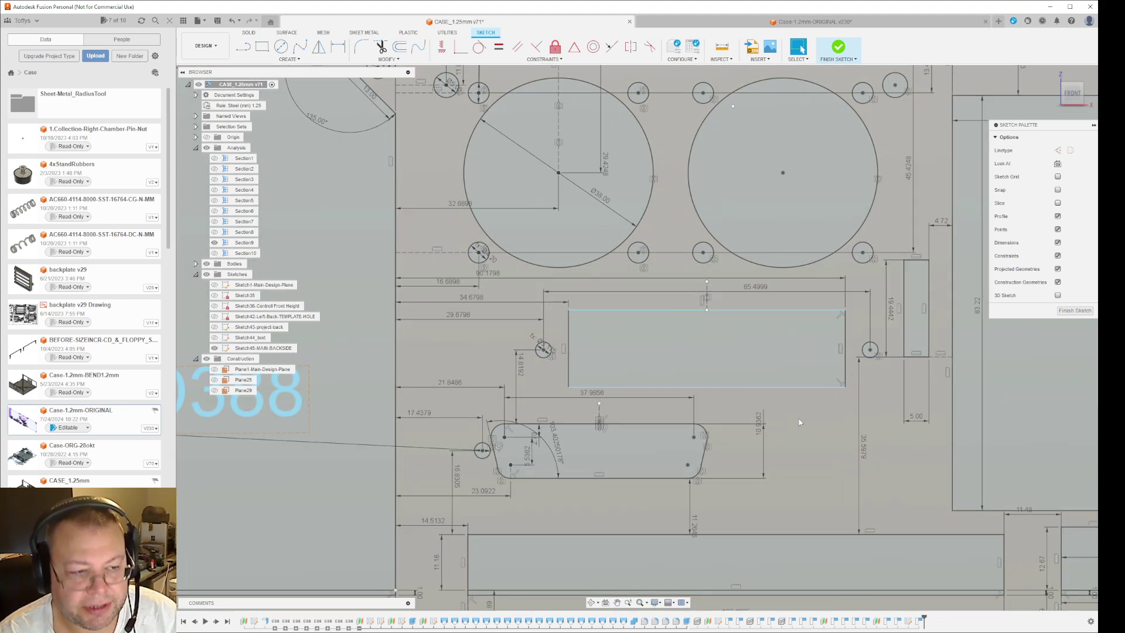
# Add a 15.50 height dimension to the rectangle's right side, then cancel it
pyautogui.press('d')
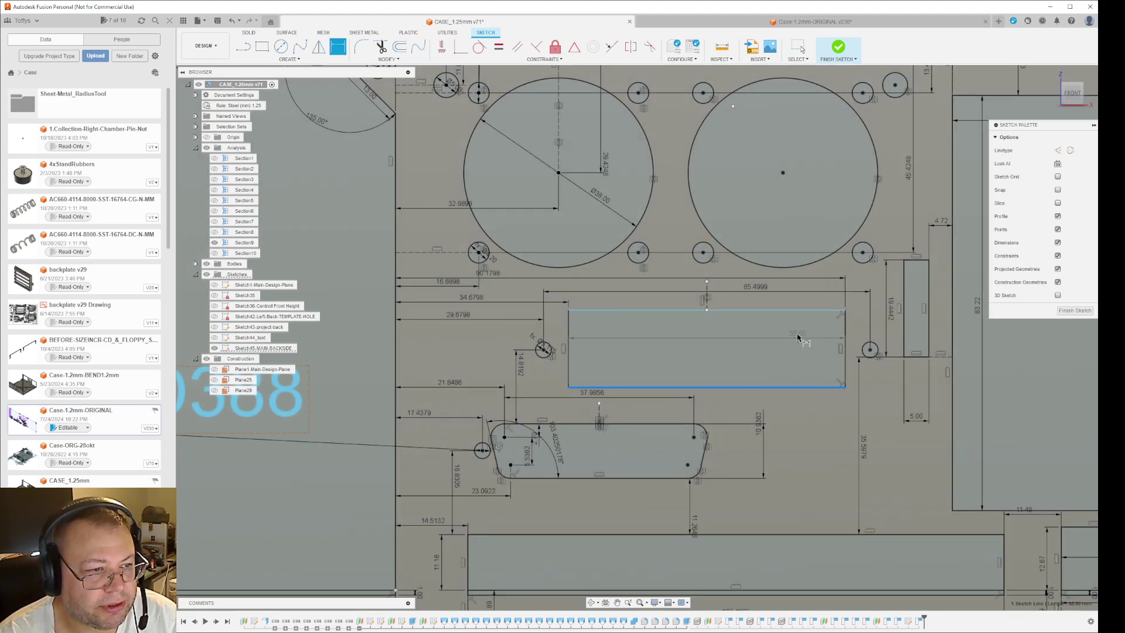
pyautogui.click(798, 311)
pyautogui.click(804, 387)
pyautogui.click(854, 337)
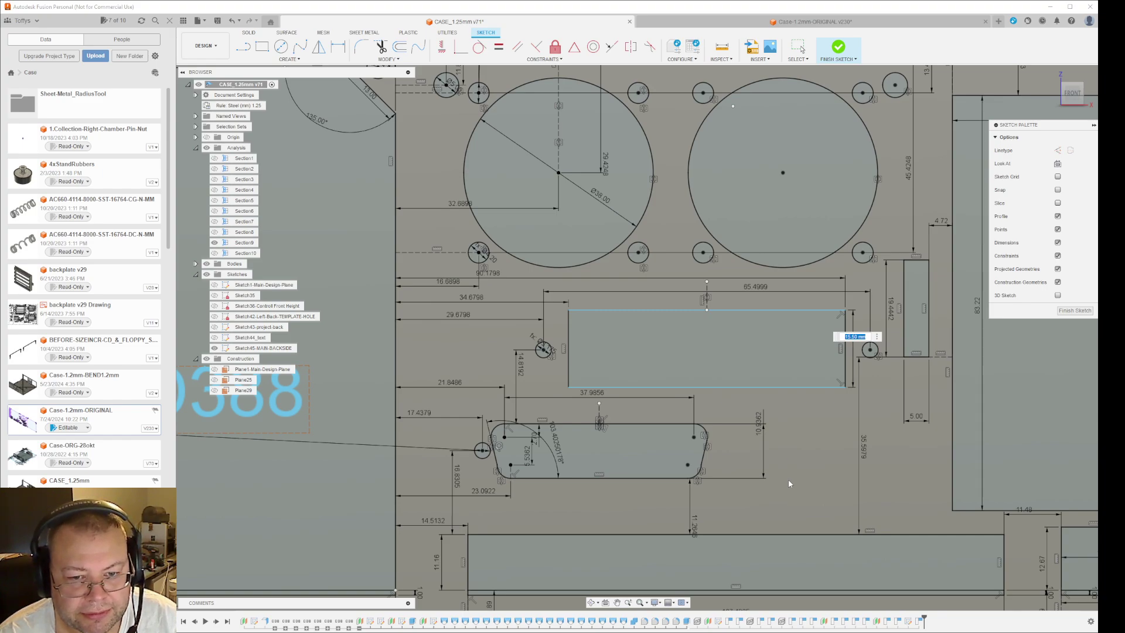
pyautogui.press('Return')
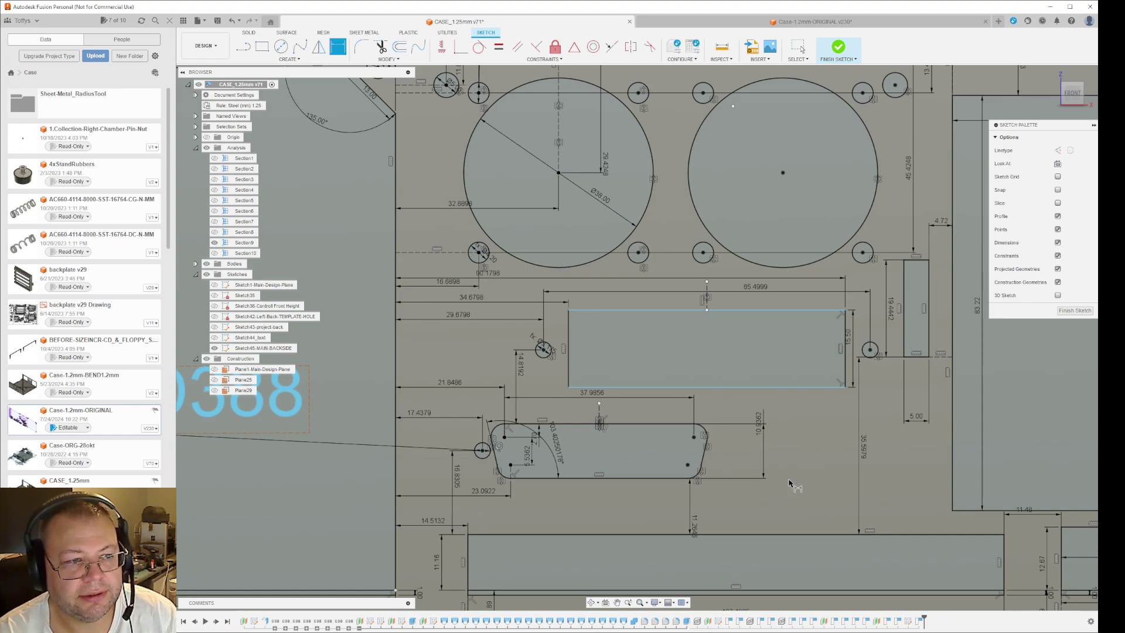
pyautogui.press('Escape')
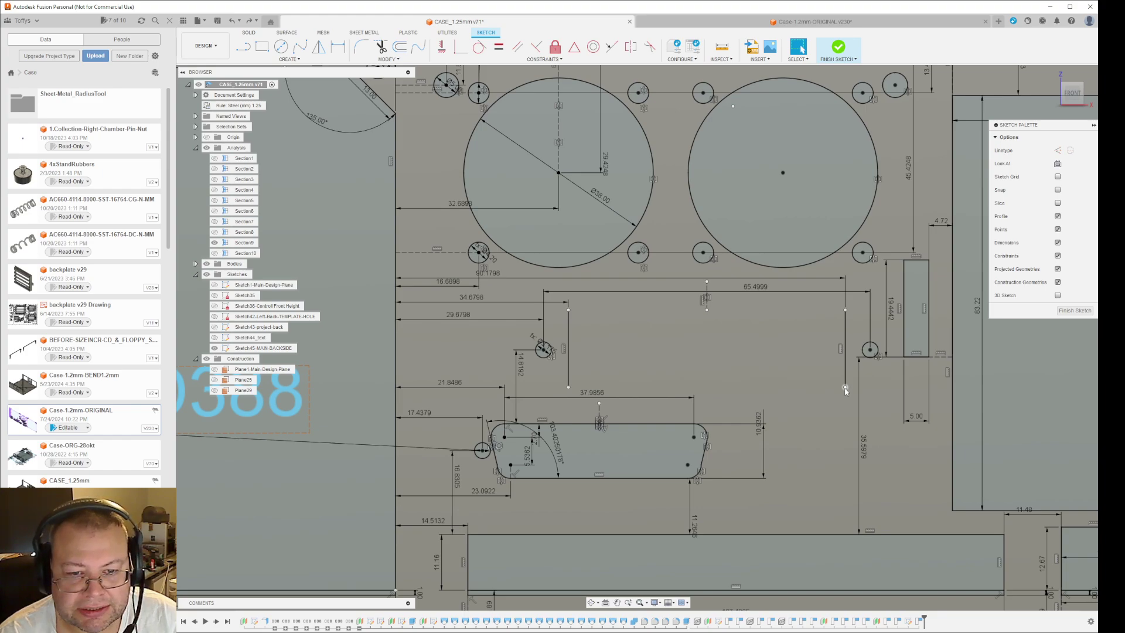
# Zoom in on the endpoints, then zoom out to show the full case sketch
pyautogui.scroll(-2, 845, 391)
pyautogui.scroll(6, 843, 392)
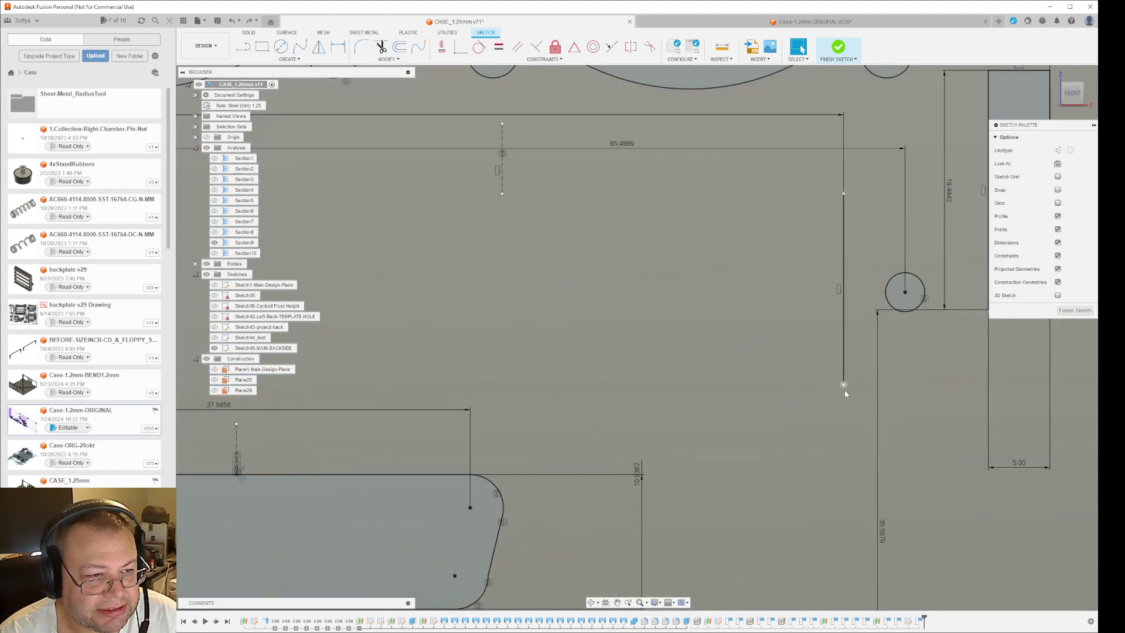
pyautogui.scroll(-5, 847, 385)
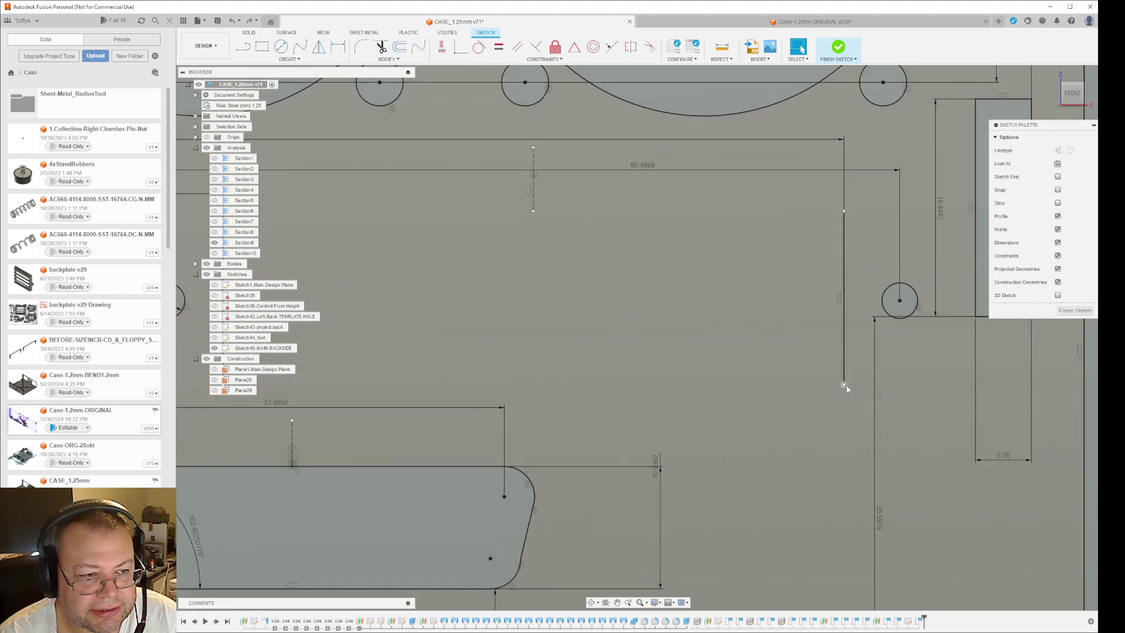
pyautogui.scroll(-4, 846, 388)
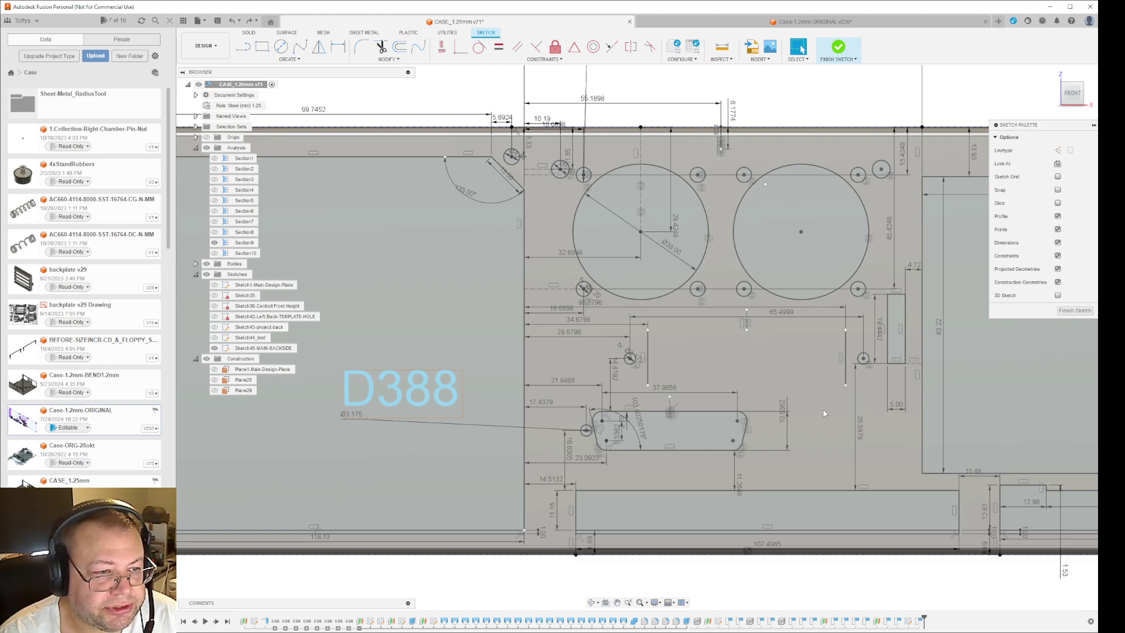
# Dimension the two white endpoints to the bottom line at 29.52 and 45.02
pyautogui.press('r')
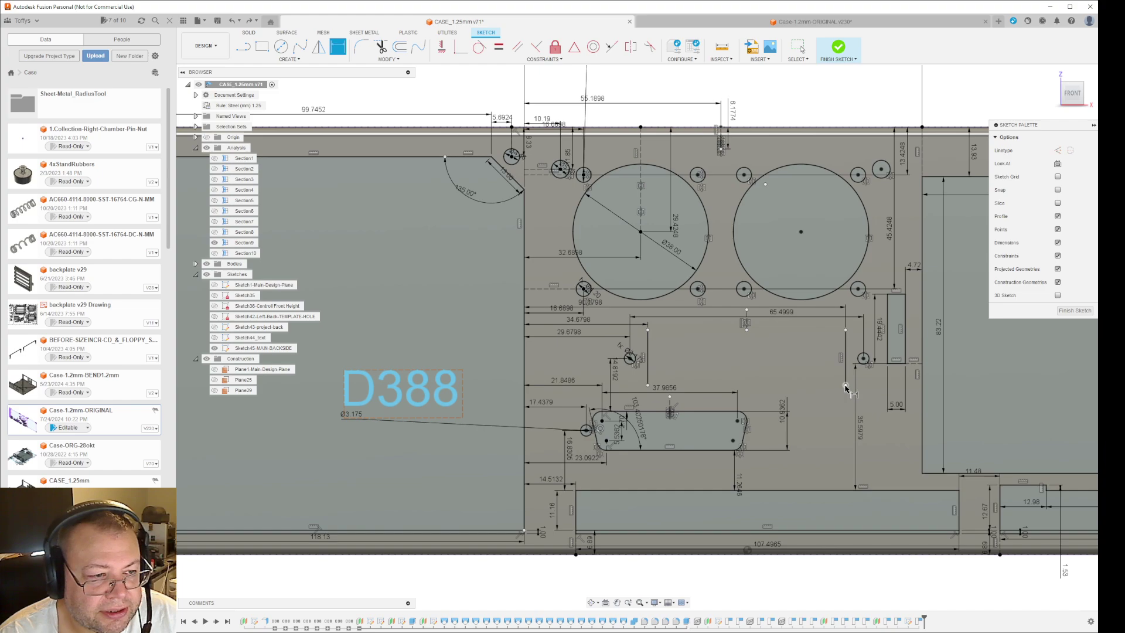
pyautogui.click(853, 491)
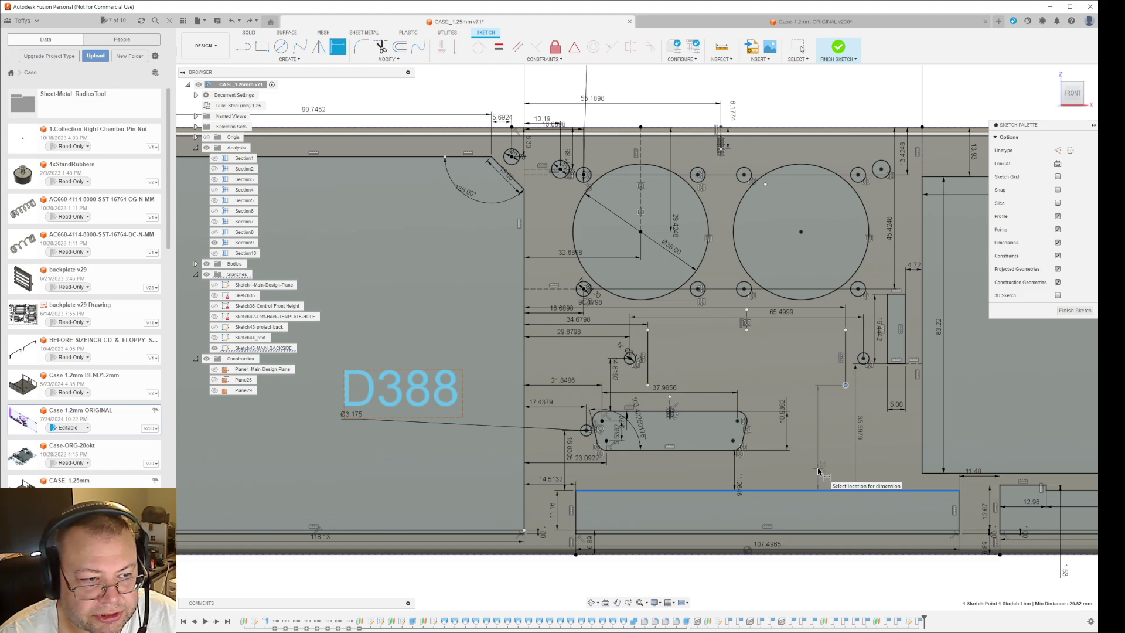
pyautogui.click(819, 472)
pyautogui.press('Return')
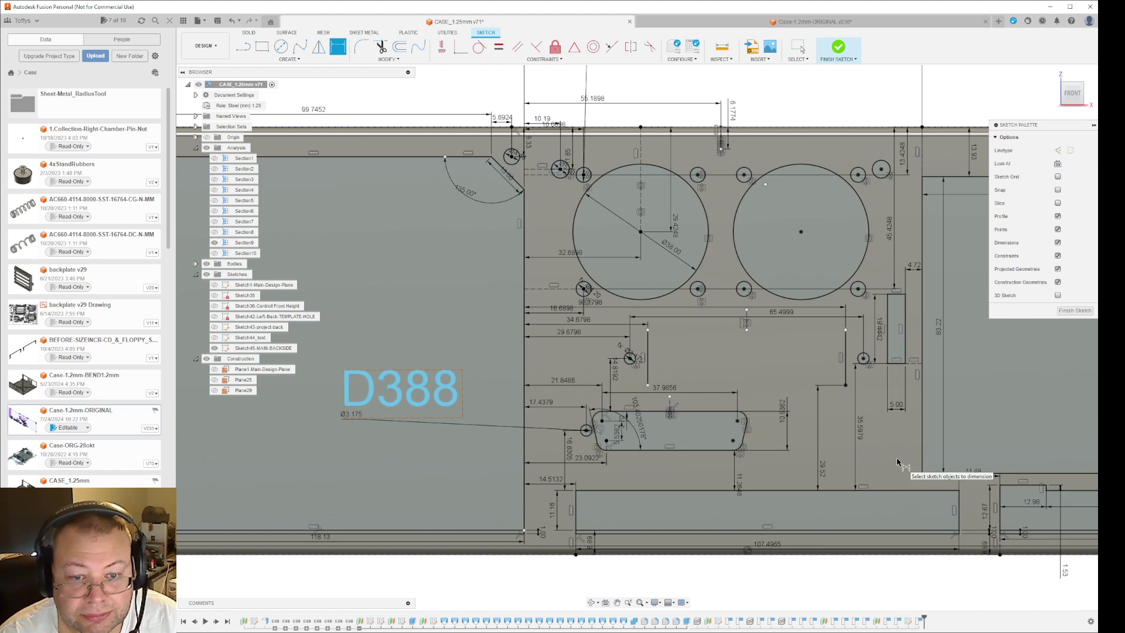
pyautogui.click(847, 331)
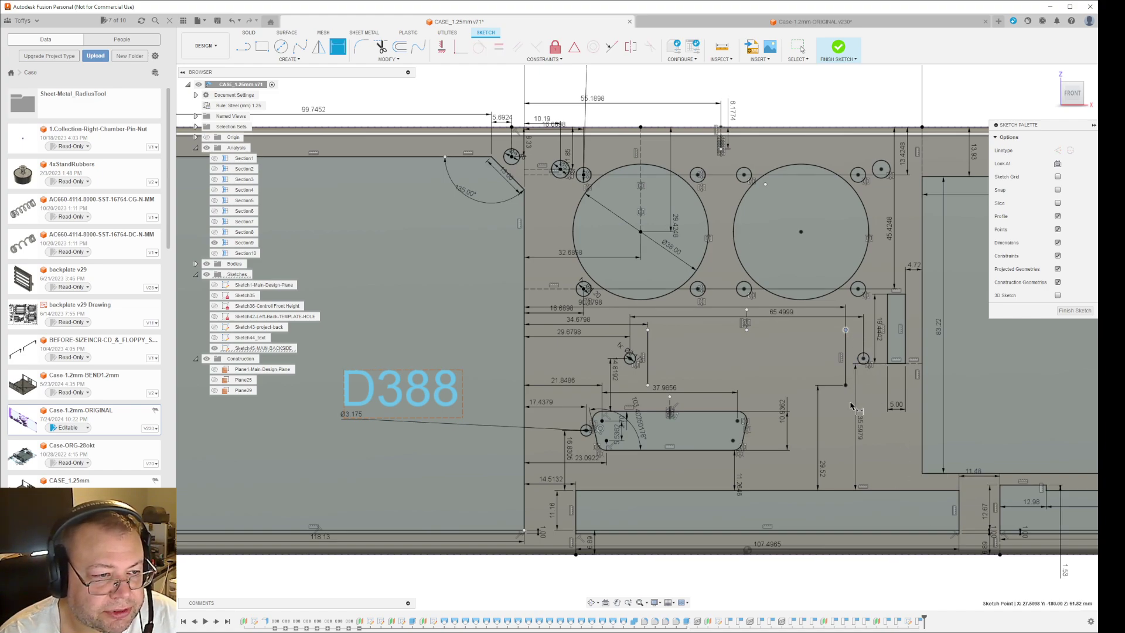
pyautogui.click(850, 490)
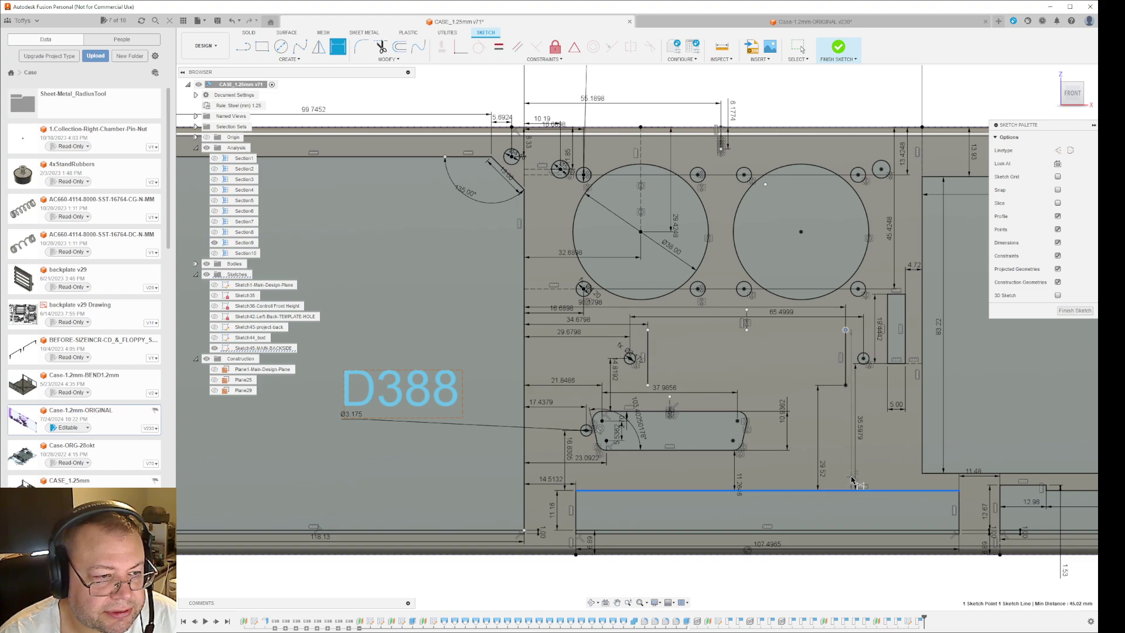
pyautogui.click(852, 480)
pyautogui.press('Return')
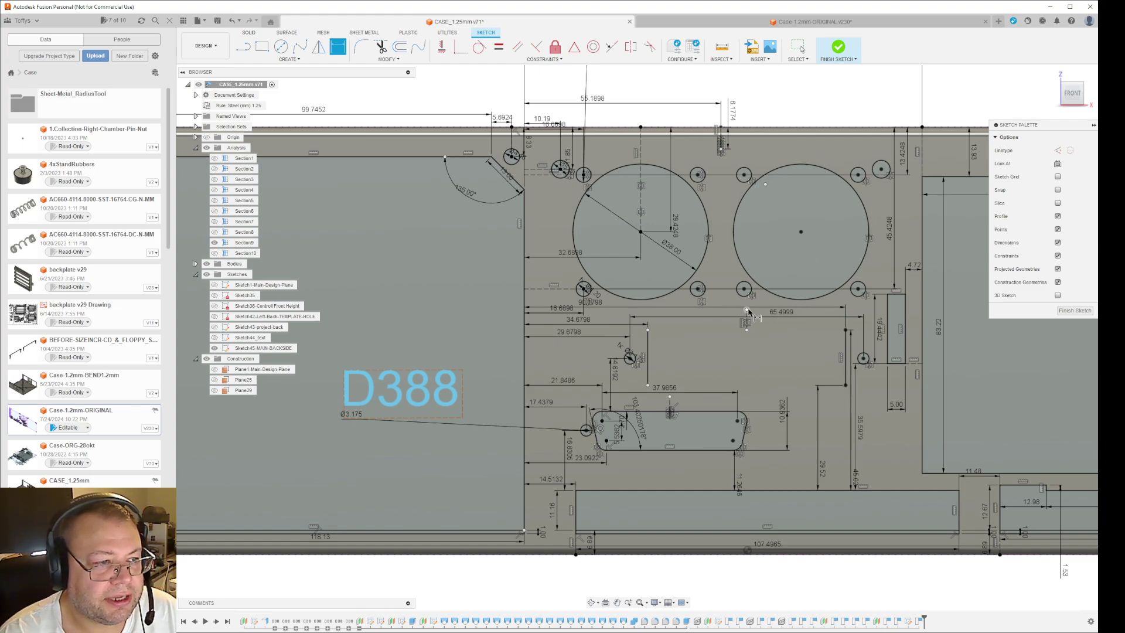
# Try dimensioning the top endpoint to a vertical edge, cancelling the over-constrained result
pyautogui.scroll(3, 748, 313)
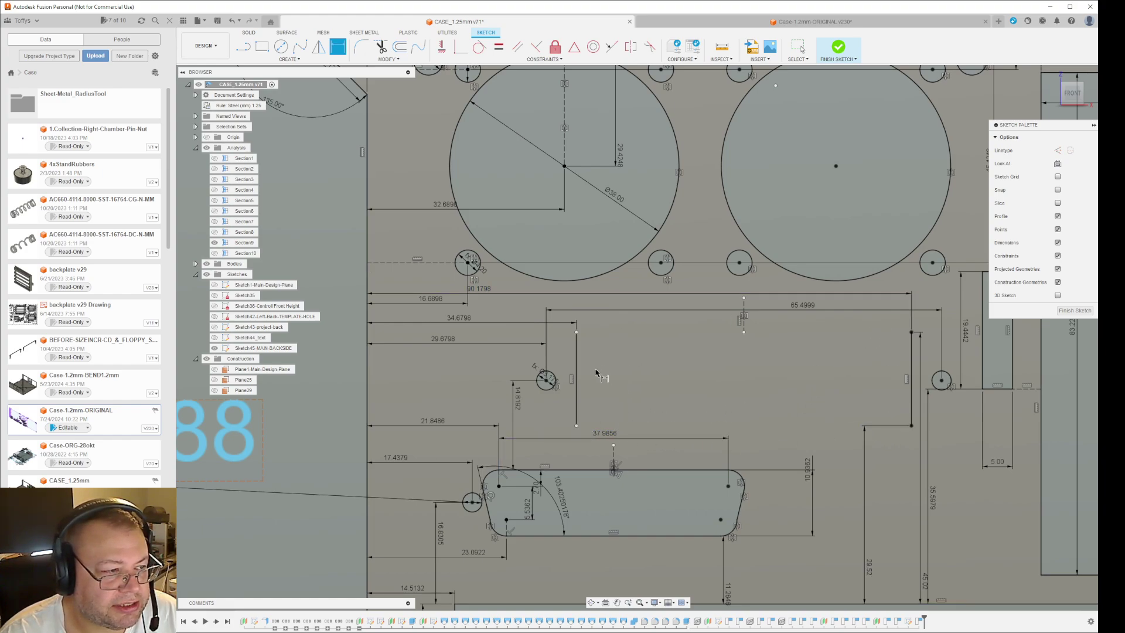
pyautogui.click(576, 332)
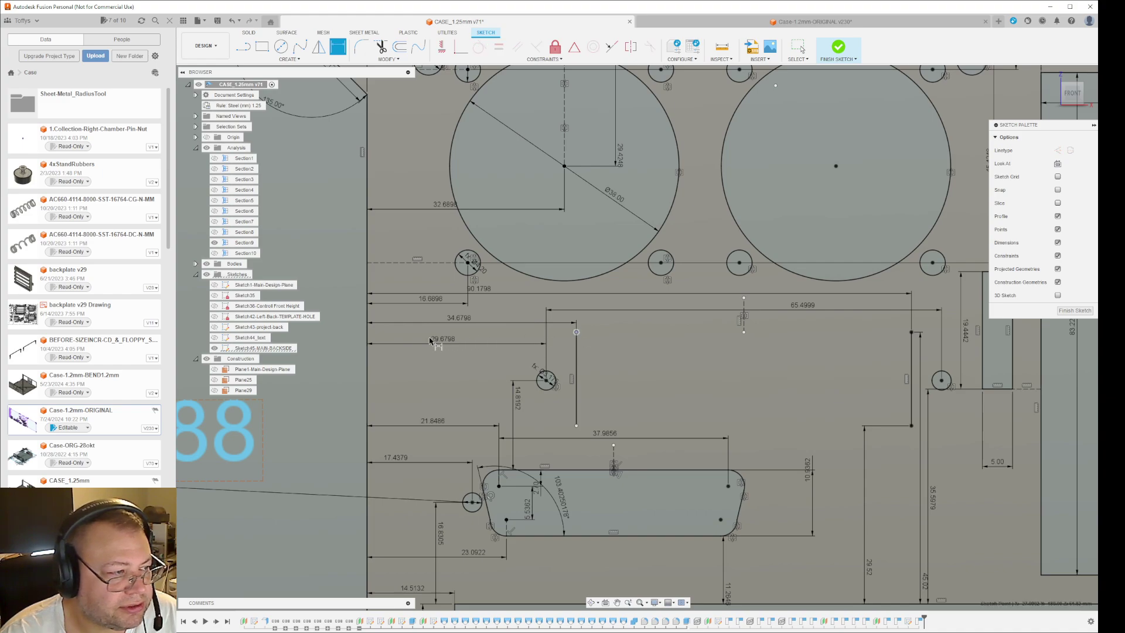
pyautogui.click(368, 343)
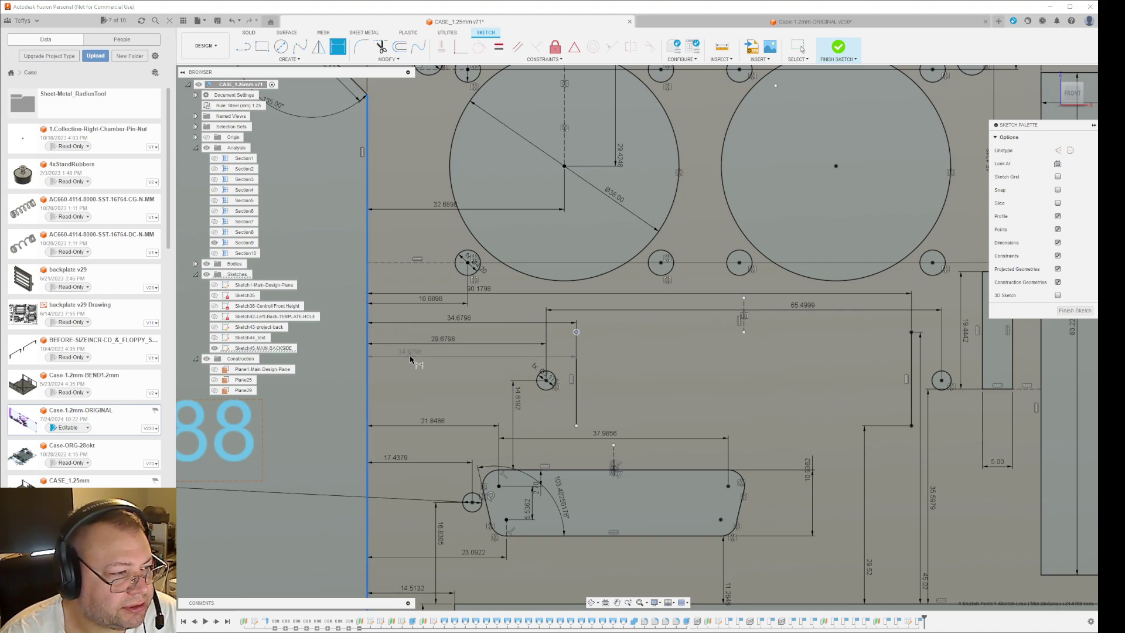
pyautogui.click(414, 359)
pyautogui.click(631, 347)
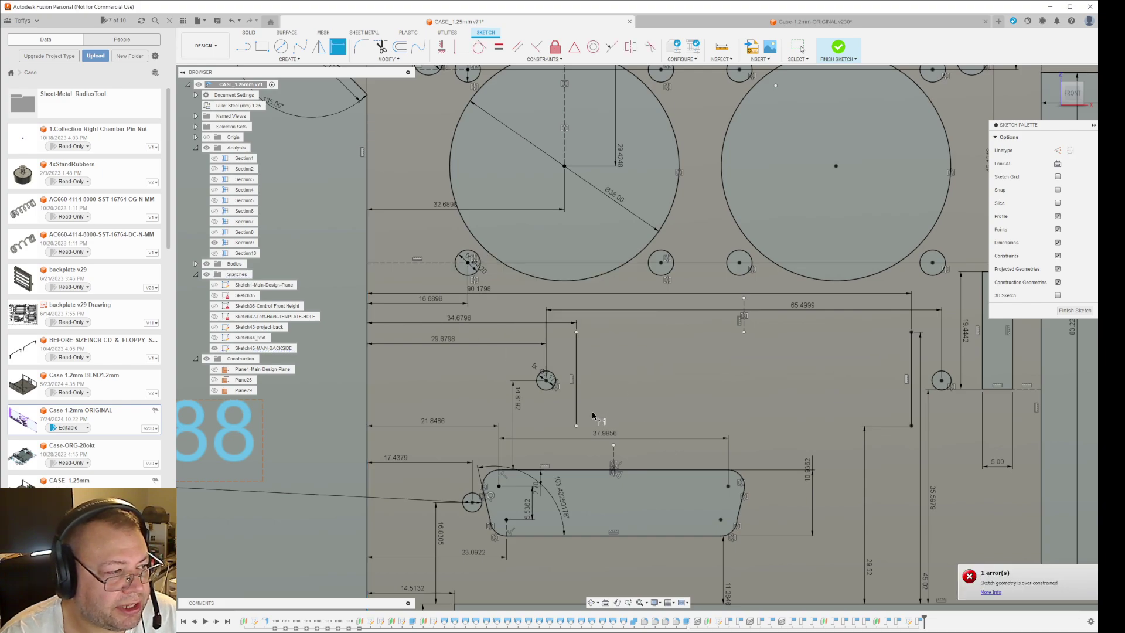
# Dimension both left-line endpoints to the slot's top edge: 22.8192 and 7.3192
pyautogui.click(576, 332)
pyautogui.click(573, 472)
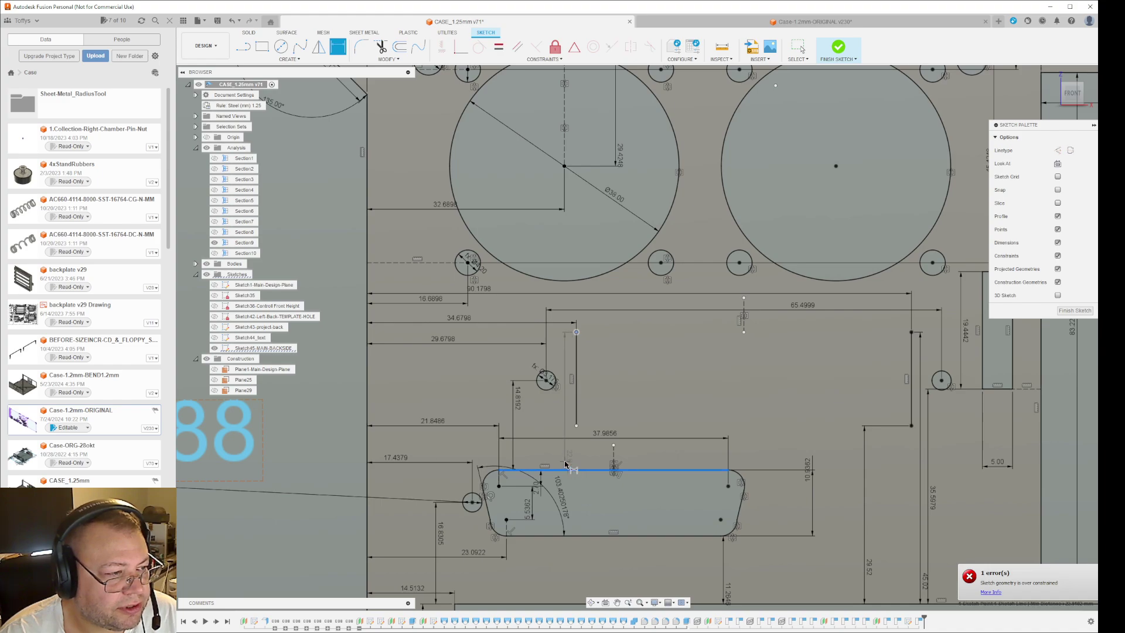
pyautogui.click(609, 471)
pyautogui.press('Return')
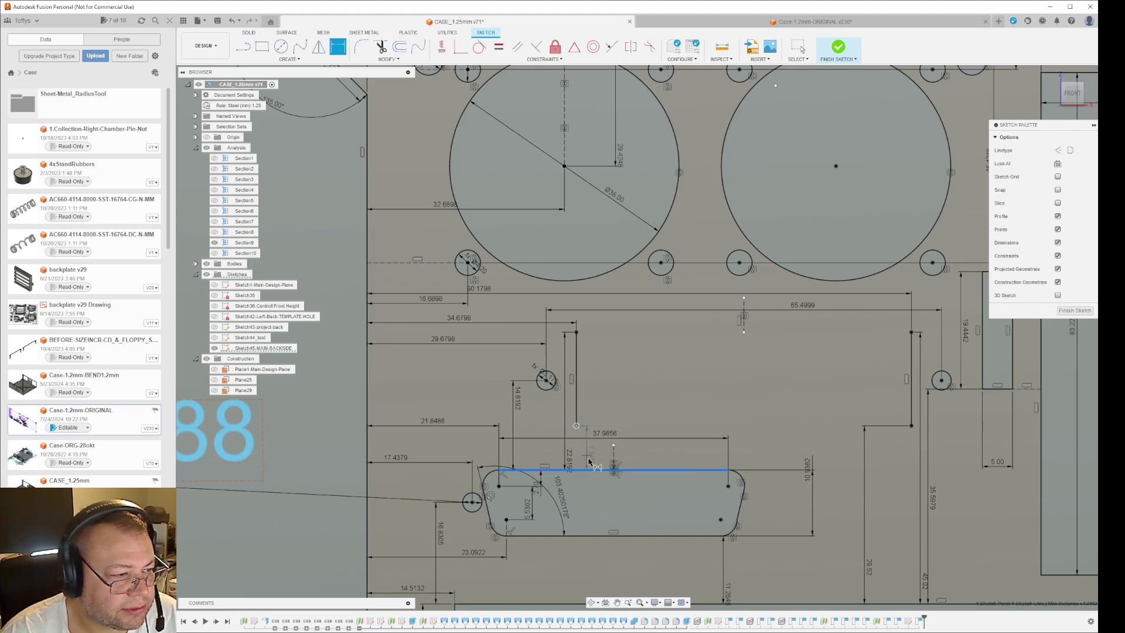
pyautogui.click(591, 470)
pyautogui.click(594, 460)
pyautogui.press('Return')
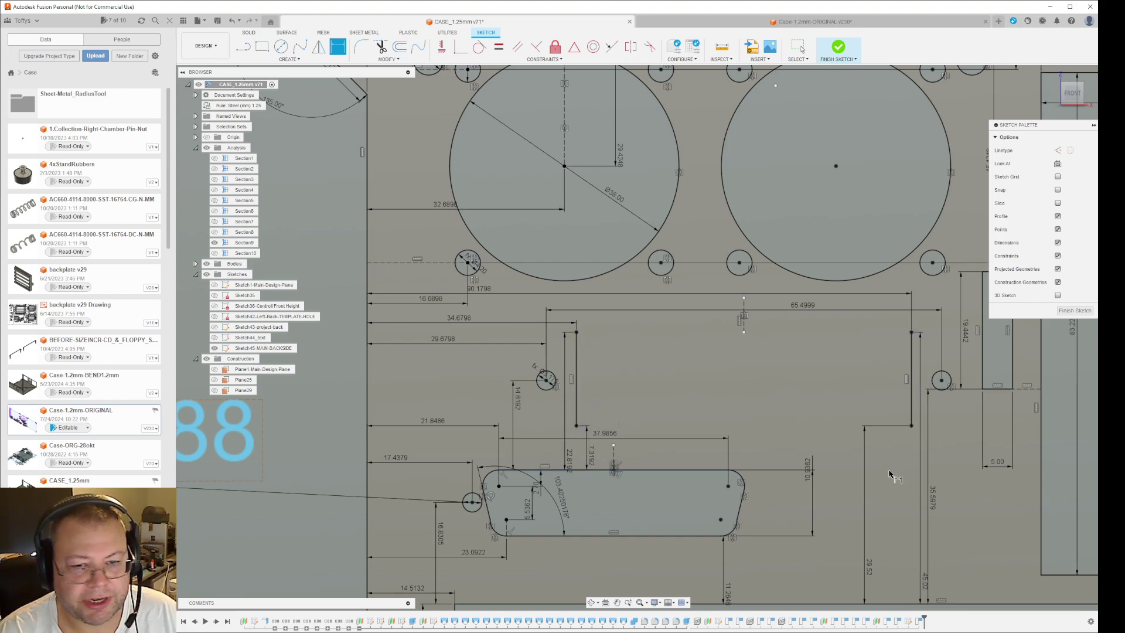
# Draw top and bottom lines joining the vertical lines' ends to close the rectangle
pyautogui.press('l')
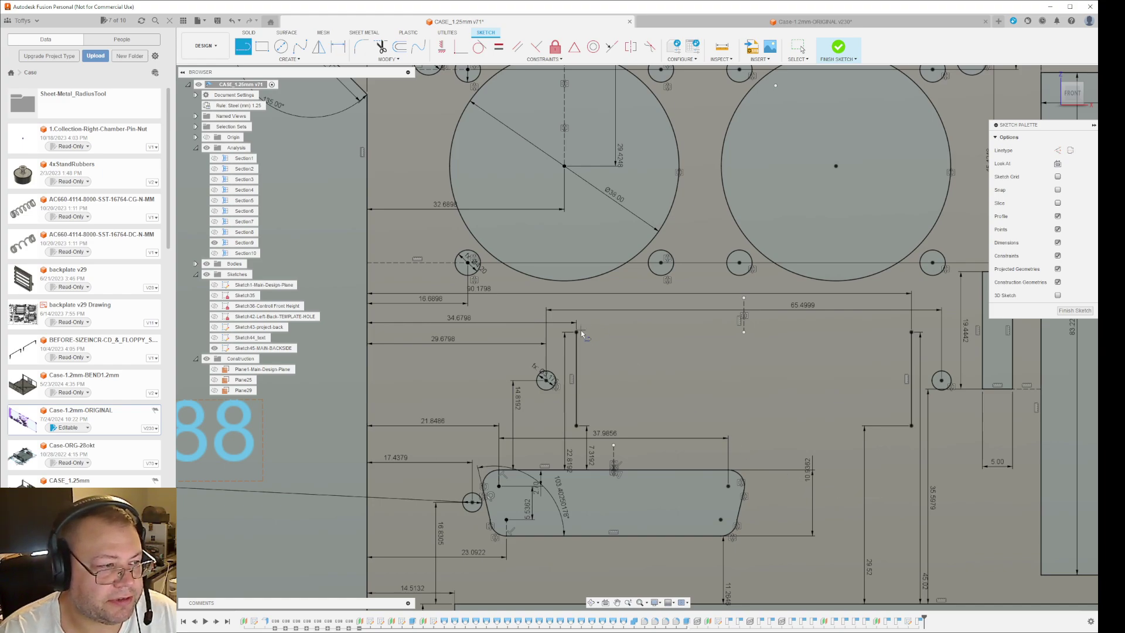
pyautogui.click(577, 332)
pyautogui.click(911, 333)
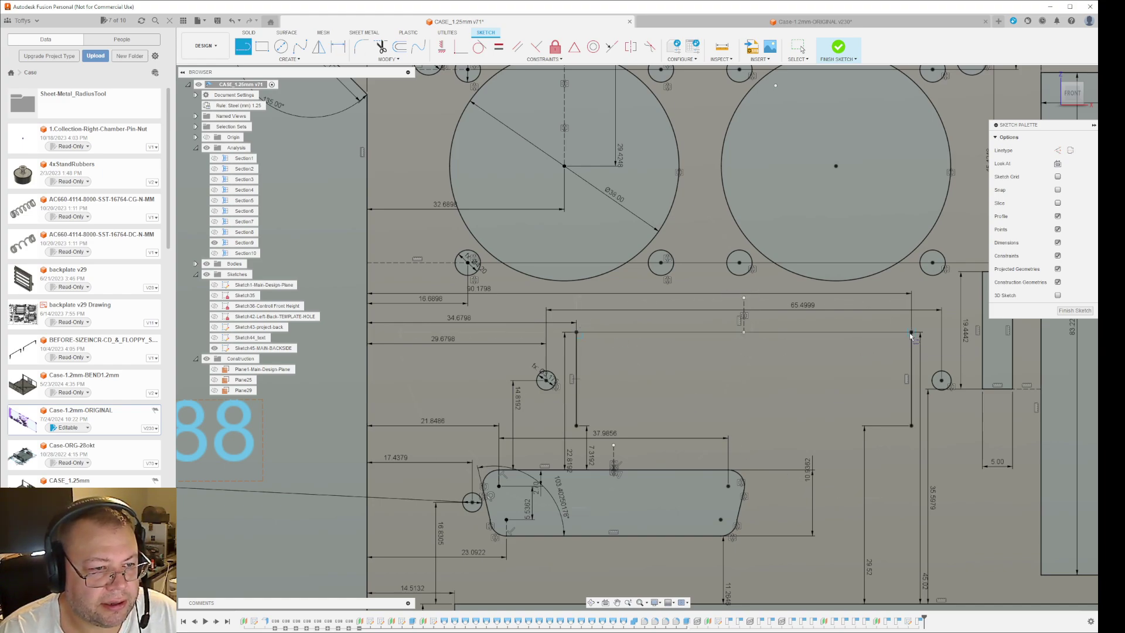
pyautogui.click(576, 426)
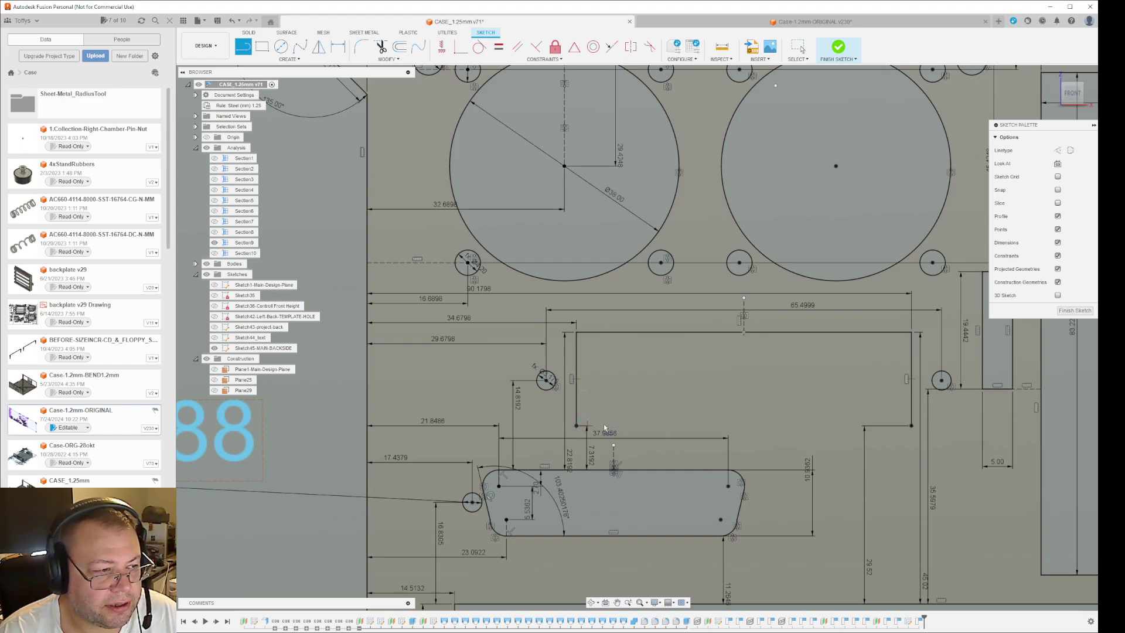
pyautogui.click(912, 424)
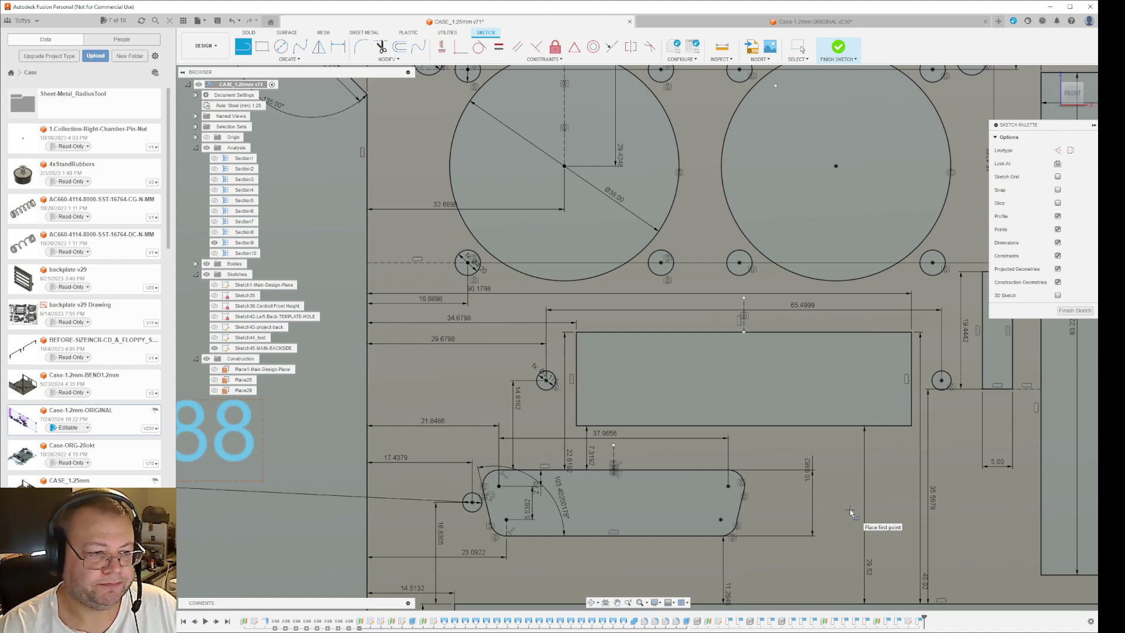
# Dimension the sketch point 4.196 above the slot's top edge
pyautogui.click(615, 448)
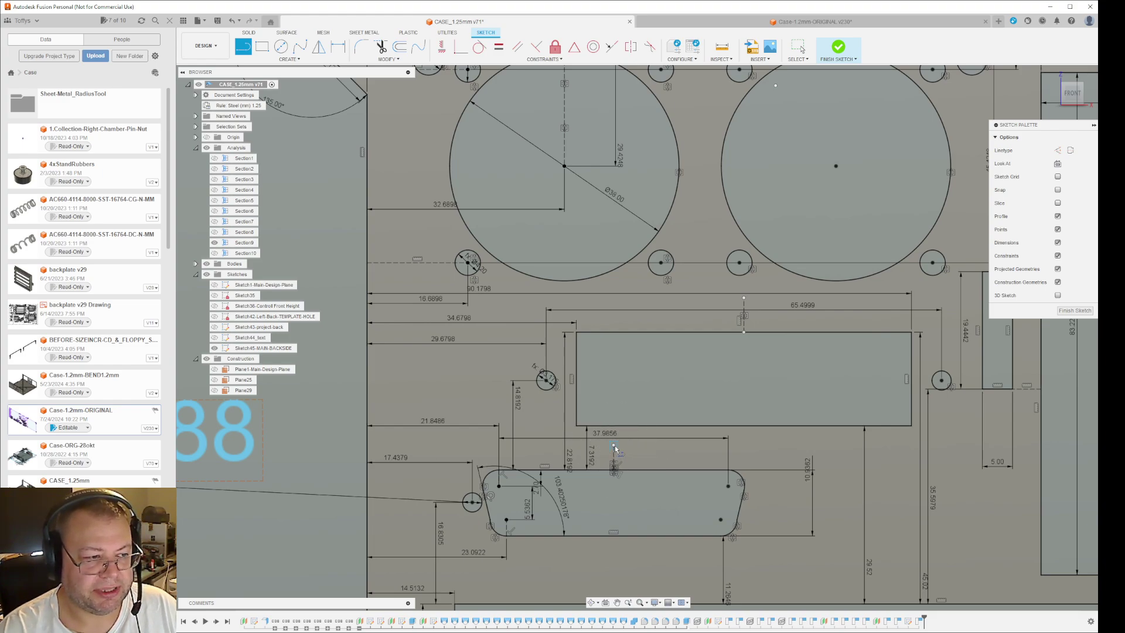
pyautogui.press('Escape')
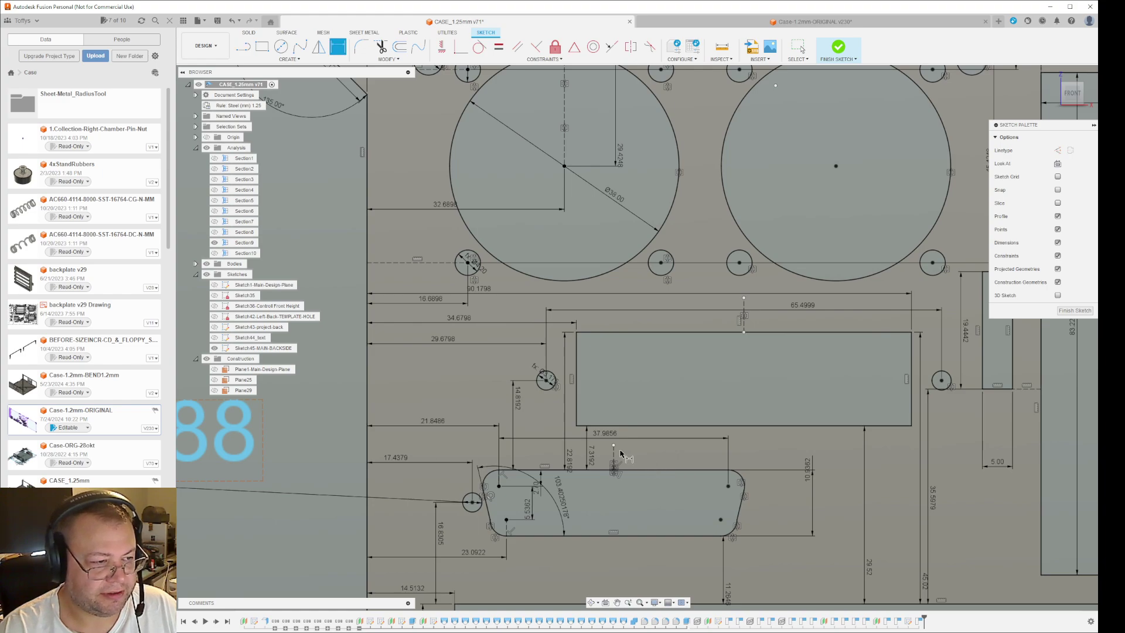
pyautogui.click(614, 446)
pyautogui.click(661, 469)
pyautogui.press('d')
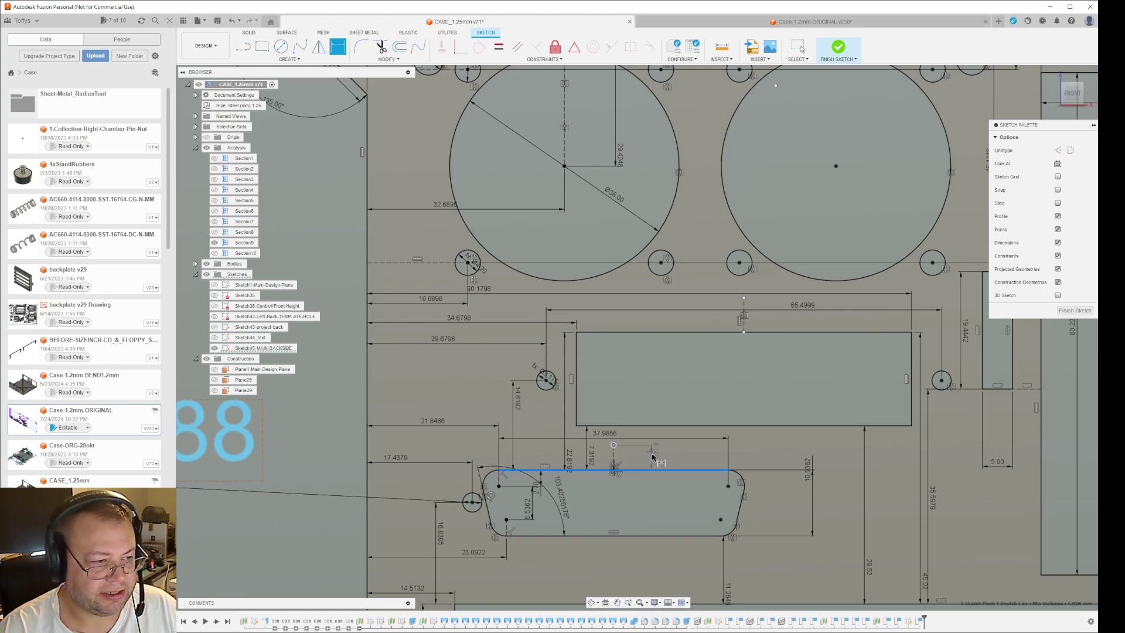
pyautogui.click(654, 455)
pyautogui.press('Return')
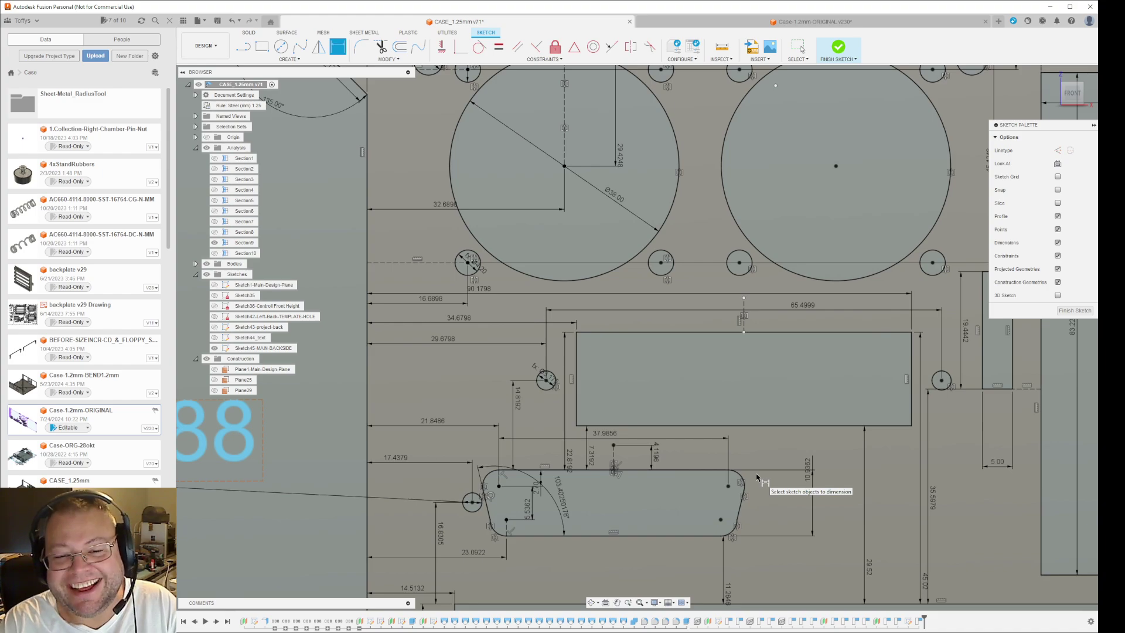
pyautogui.doubleClick(1011, 448)
pyautogui.press('Return')
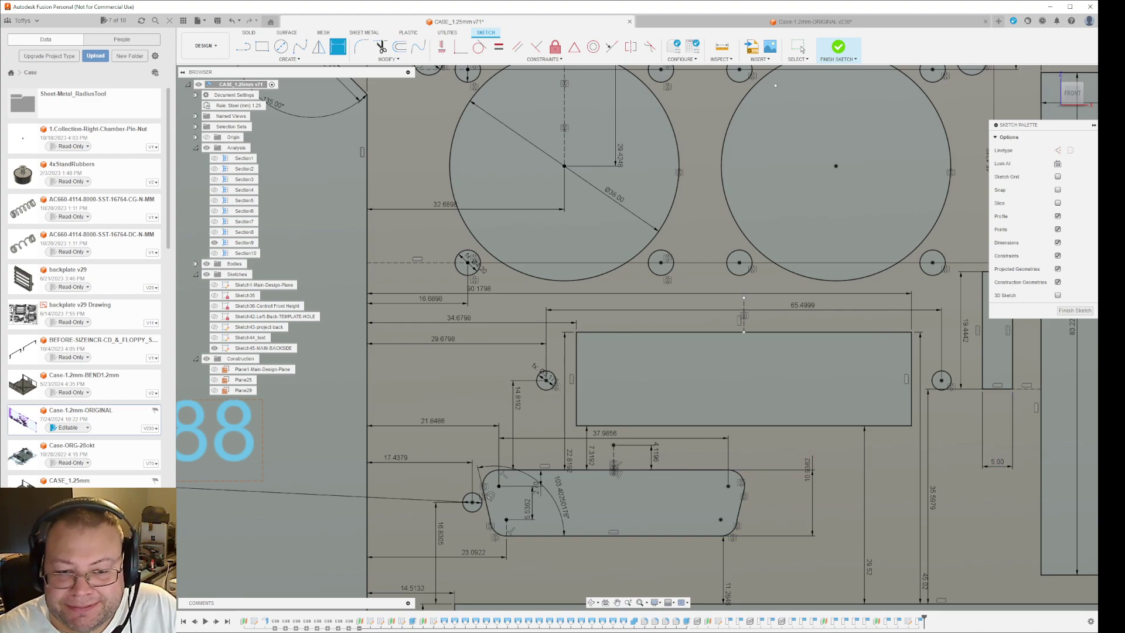